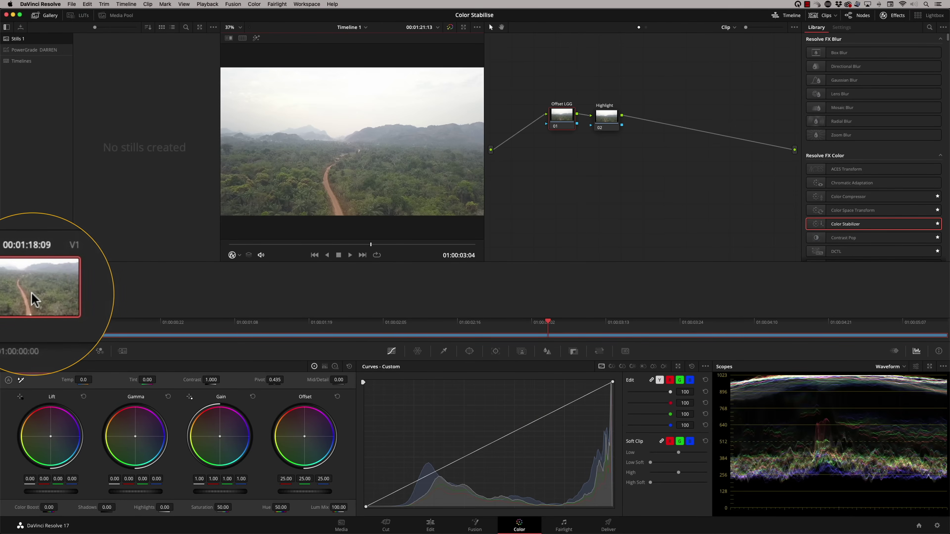
Scrub the drone forest shot forward to timecode 01:00:03:14
{"action": "left_click_drag", "start_coordinate": [265, 246], "coordinate": [402, 266]}
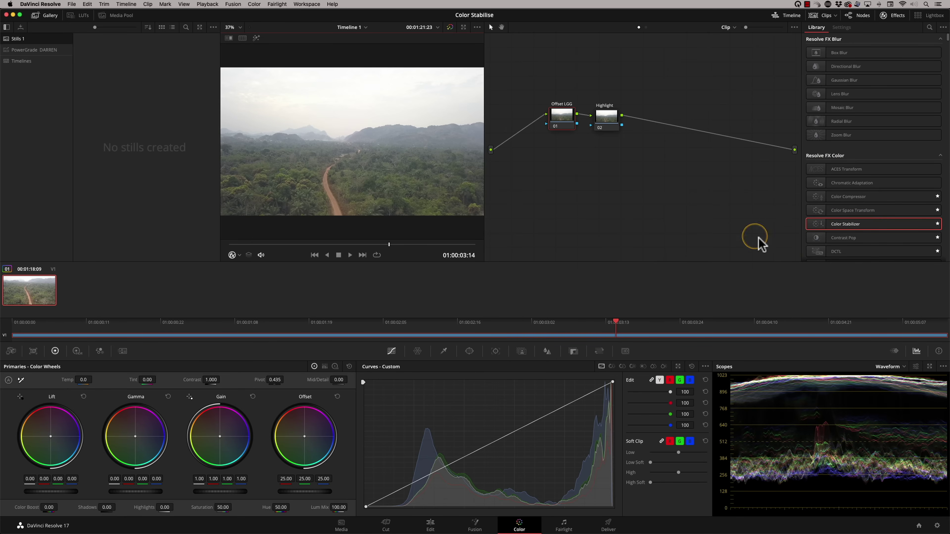
{"action": "left_click", "coordinate": [937, 526]}
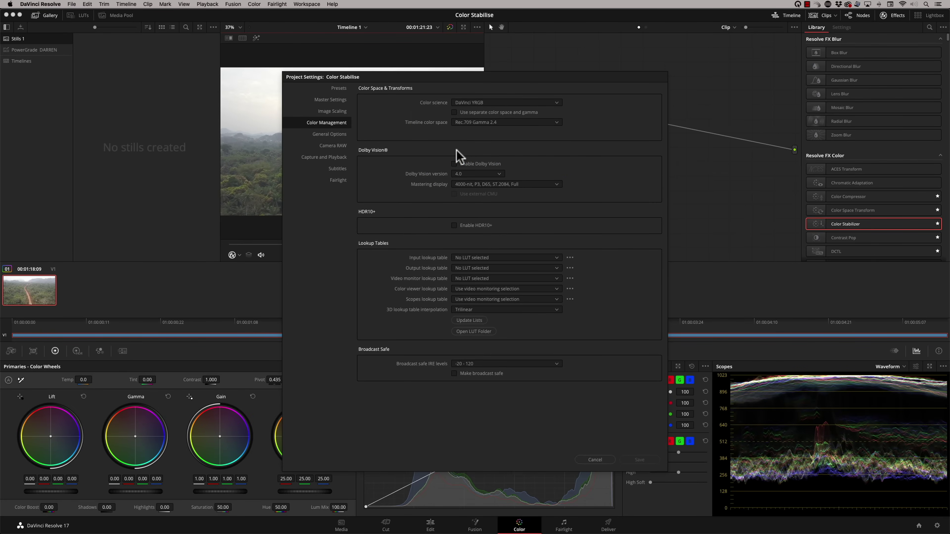
{"action": "left_click", "coordinate": [595, 460]}
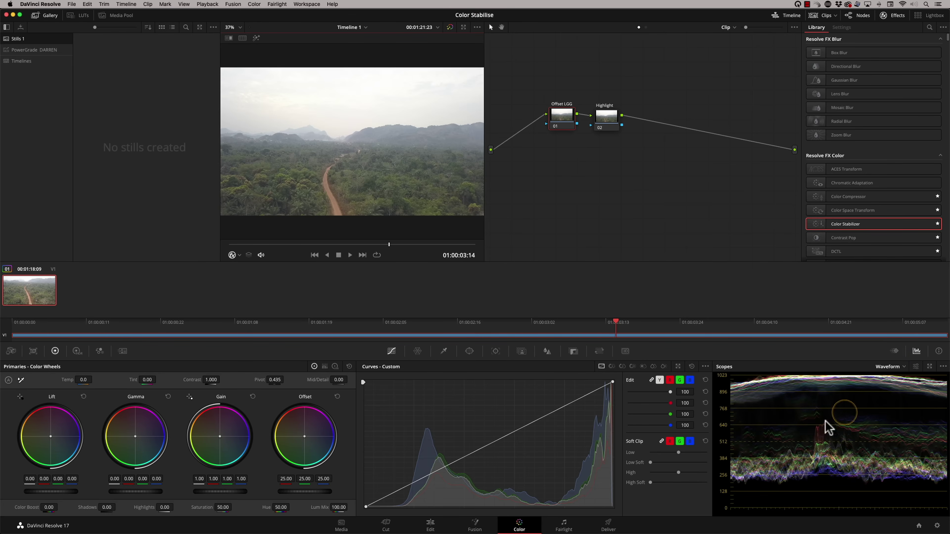
On node 01, set Offset to 9.40 with green at 8.20, Gain to 1.03 and Lift to -0.02
{"action": "left_click_drag", "start_coordinate": [559, 117], "coordinate": [563, 119]}
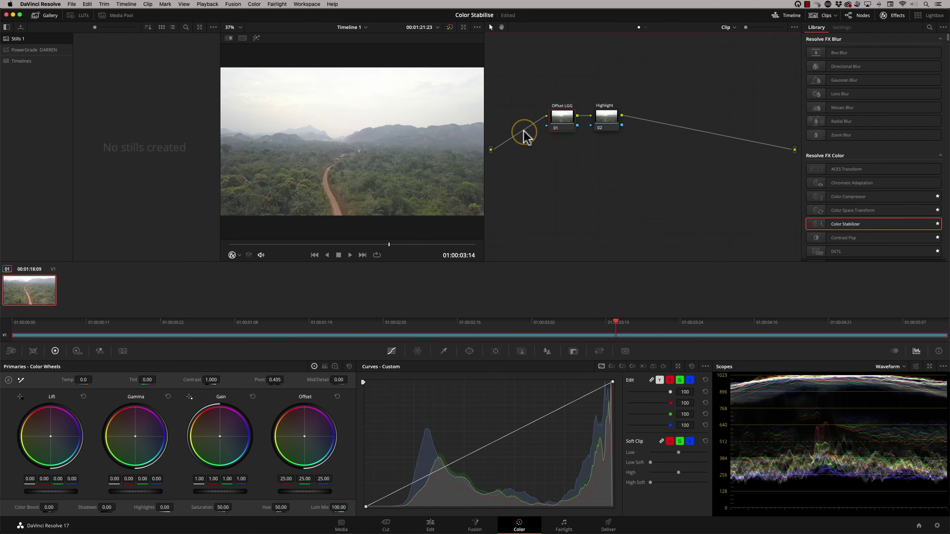
{"action": "left_click_drag", "start_coordinate": [341, 232], "coordinate": [389, 244]}
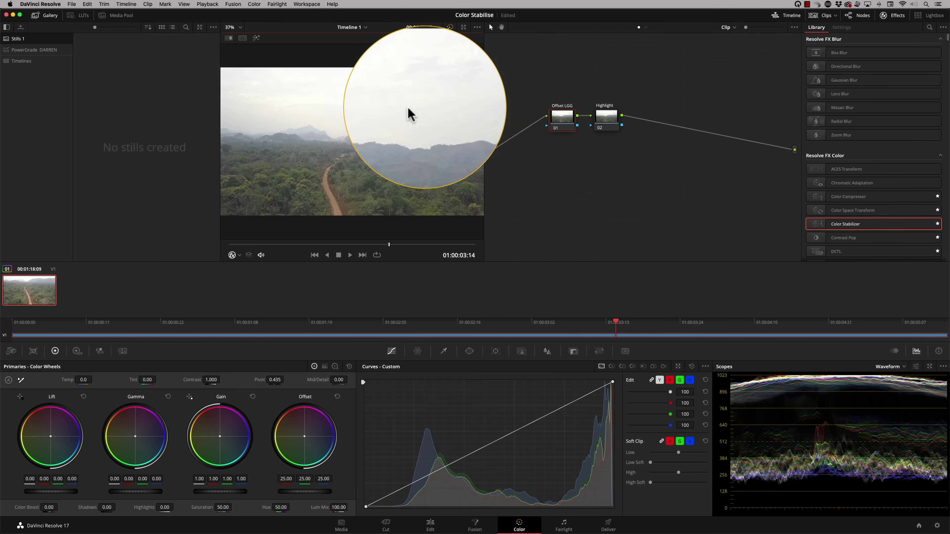
{"action": "left_click_drag", "start_coordinate": [304, 488], "coordinate": [174, 511]}
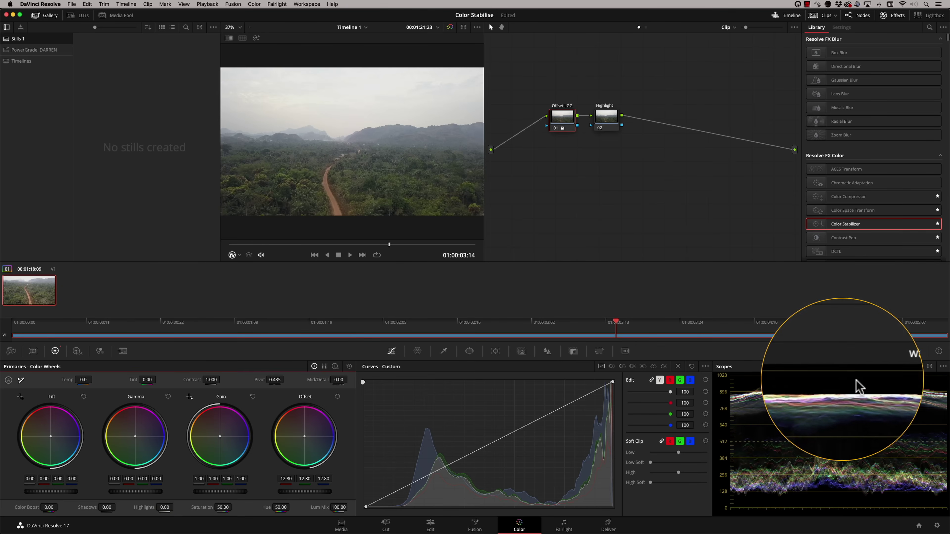
{"action": "left_click_drag", "start_coordinate": [325, 493], "coordinate": [304, 485]}
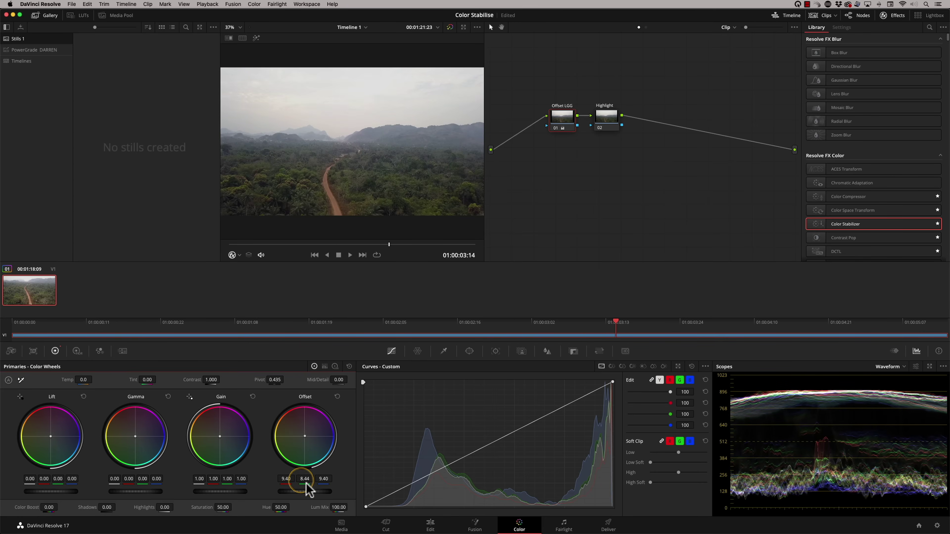
{"action": "left_click_drag", "start_coordinate": [306, 483], "coordinate": [310, 479]}
{"action": "left_click_drag", "start_coordinate": [212, 488], "coordinate": [228, 486]}
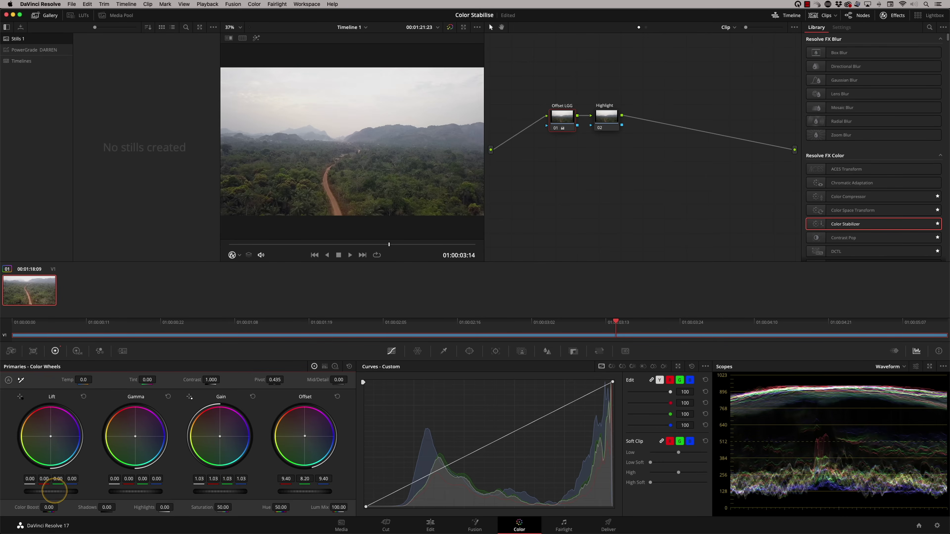
{"action": "left_click_drag", "start_coordinate": [54, 491], "coordinate": [43, 491]}
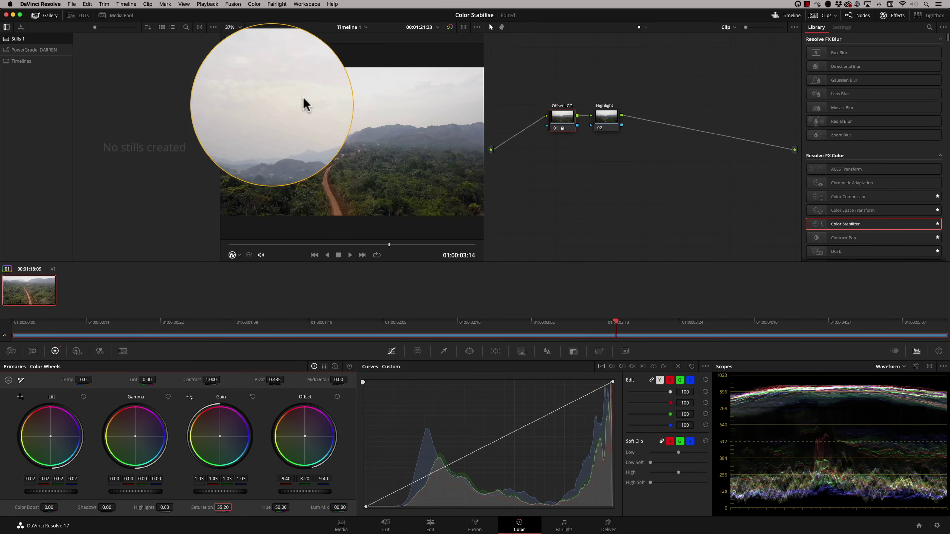
Set the Highlight node's Highlights to -25.00 and bypass the grade briefly to compare
{"action": "left_click", "coordinate": [609, 122]}
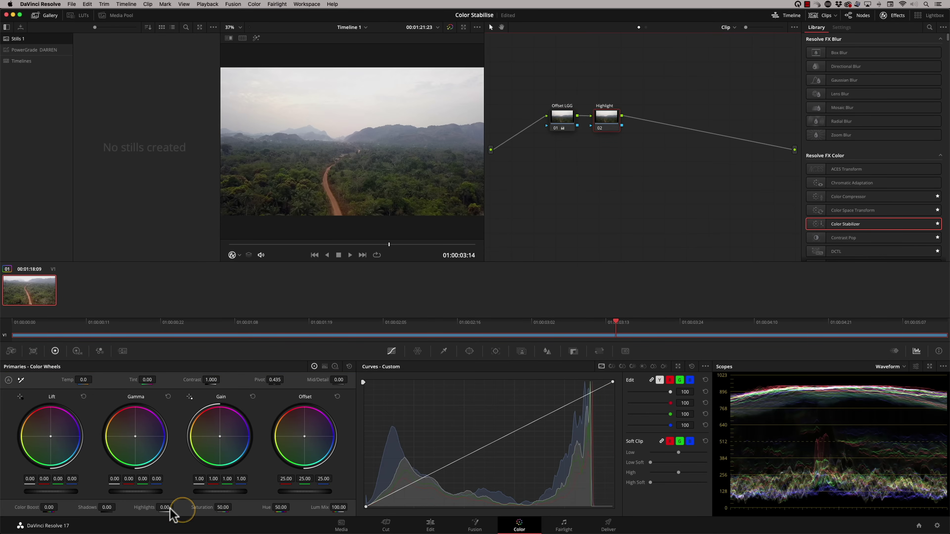
{"action": "mouse_move", "coordinate": [171, 509]}
{"action": "left_mouse_down"}
{"action": "mouse_move", "coordinate": [130, 510]}
{"action": "mouse_move", "coordinate": [157, 504]}
{"action": "left_mouse_up"}
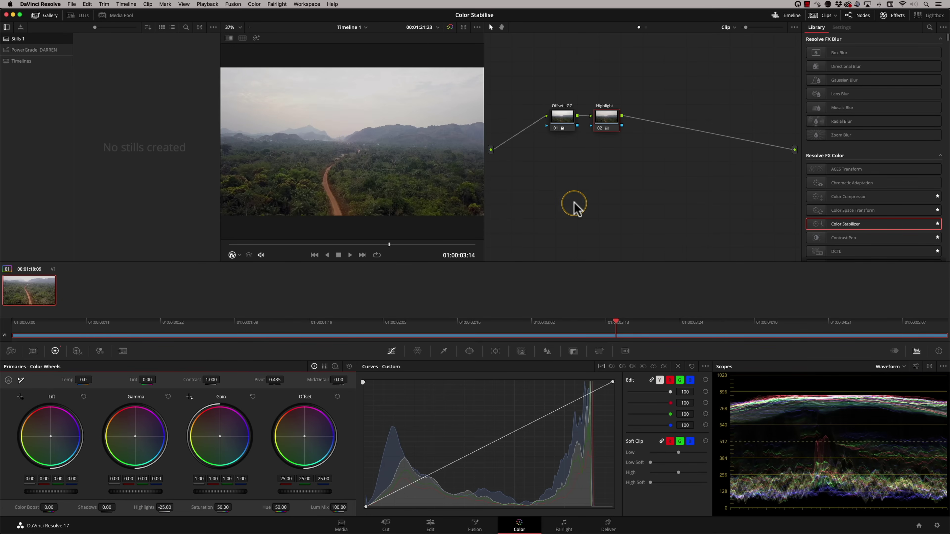
{"action": "key", "text": "shift+d"}
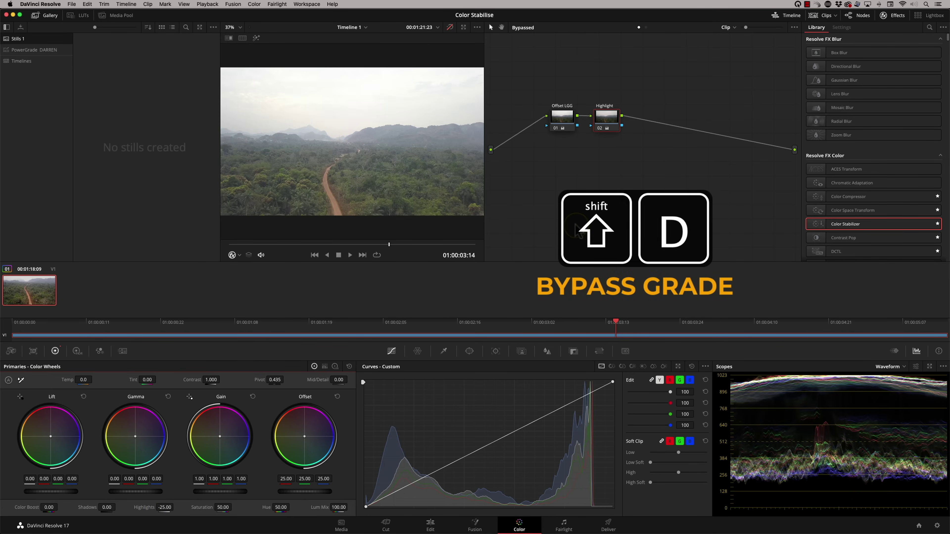
{"action": "key", "text": "shift+d"}
{"action": "key", "text": "shift+d"}
{"action": "key", "text": "shift+d"}
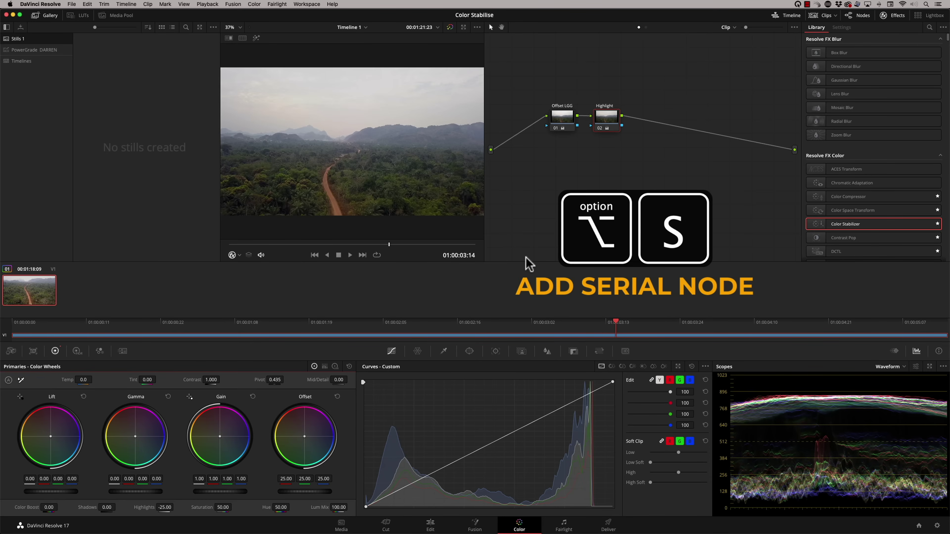
Add serial node 03 after Highlight and apply Color Stabilizer to it
{"action": "key", "text": "alt+s"}
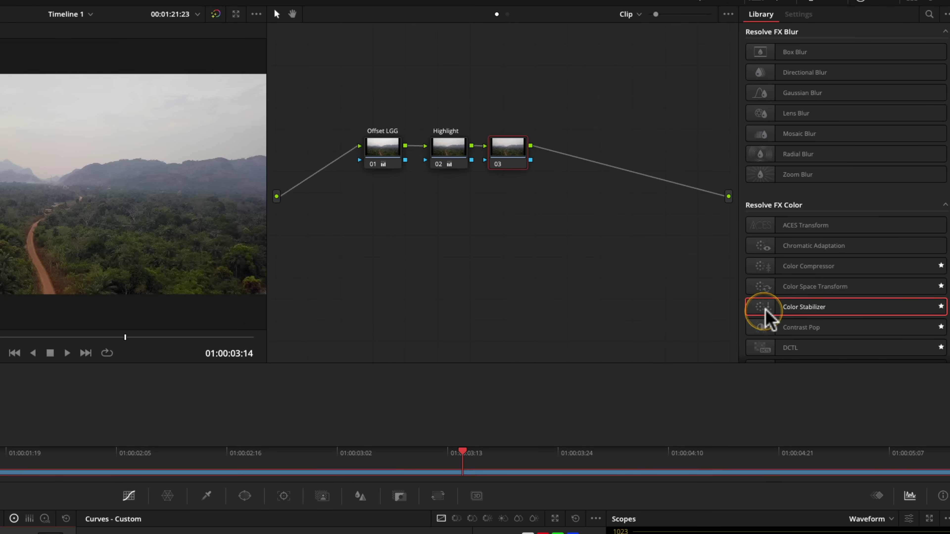
{"action": "left_click_drag", "start_coordinate": [763, 311], "coordinate": [509, 164]}
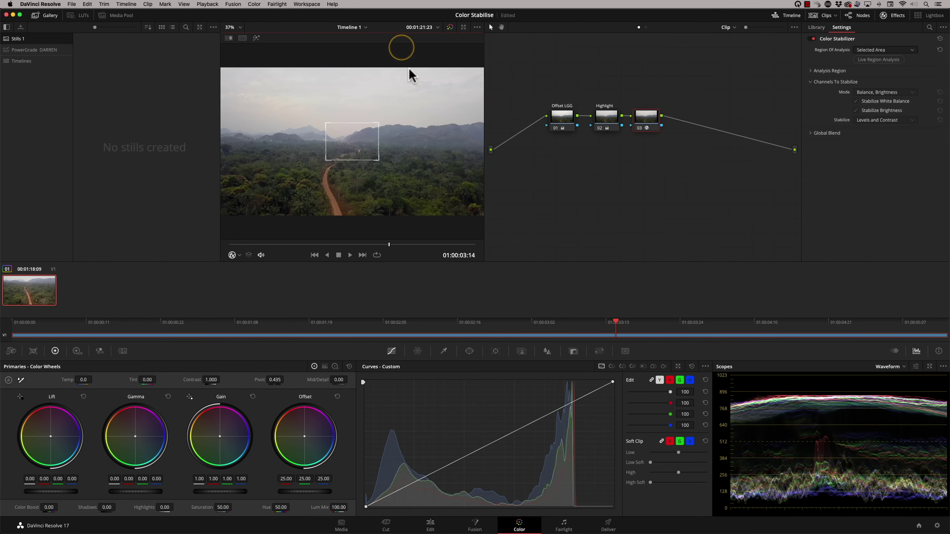
{"action": "left_click", "coordinate": [652, 118]}
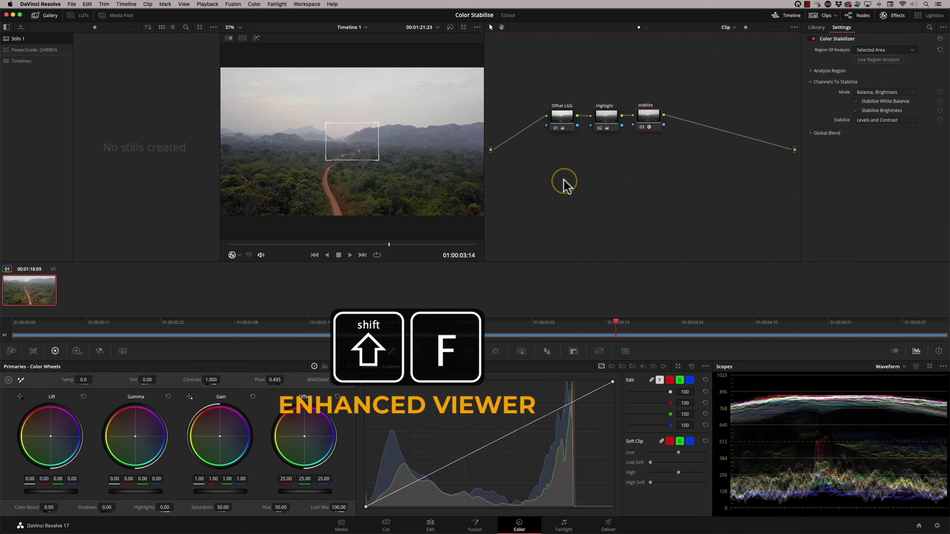
Enlarge the viewer with Shift+F and display the node graph beside it
{"action": "key", "text": "shift+f"}
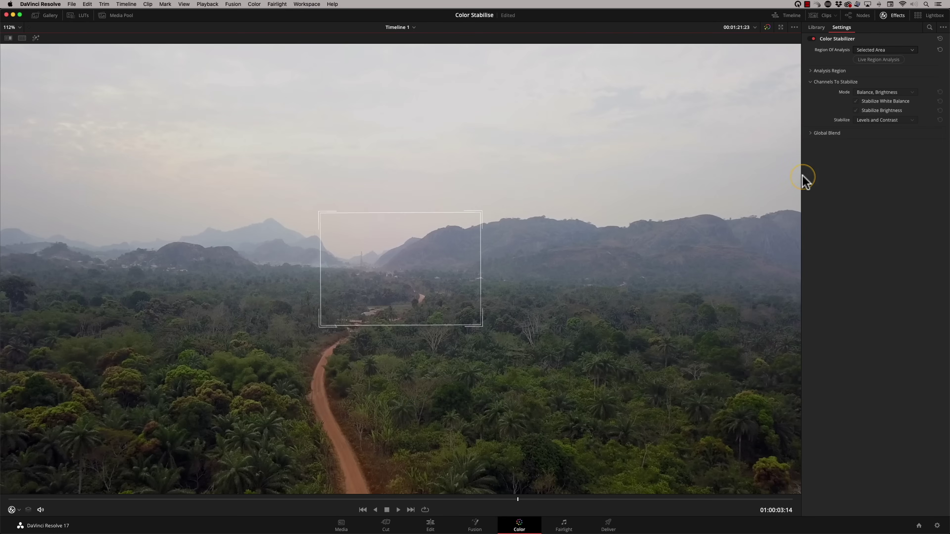
{"action": "left_click", "coordinate": [852, 15]}
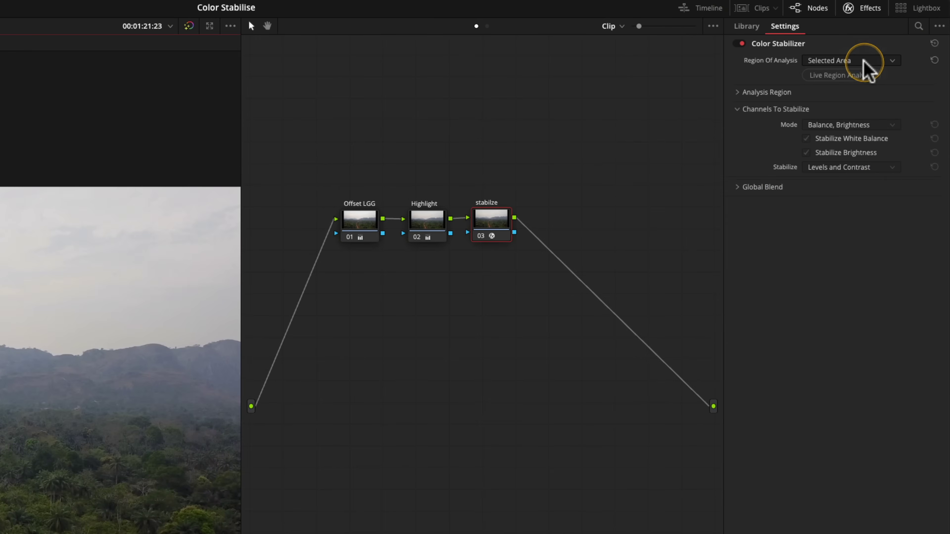
Analyse the Entire Frame and stabilize brightness only, using Levels and Contrast with white balance off
{"action": "left_click", "coordinate": [875, 59]}
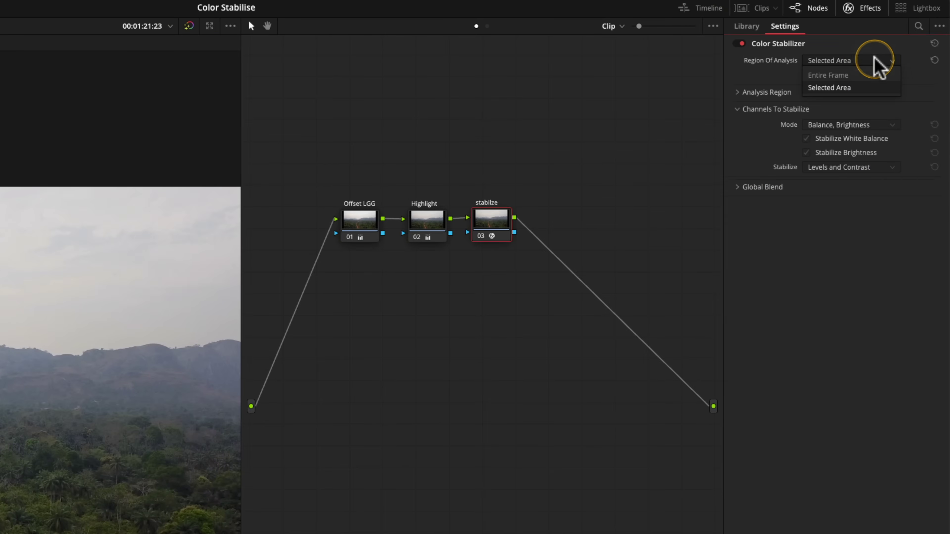
{"action": "left_click", "coordinate": [841, 75]}
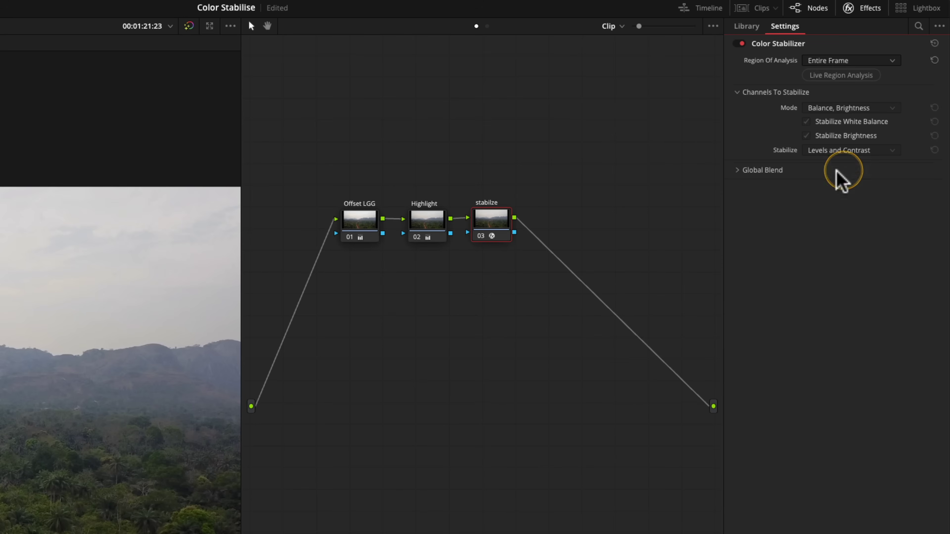
{"action": "left_click", "coordinate": [846, 78]}
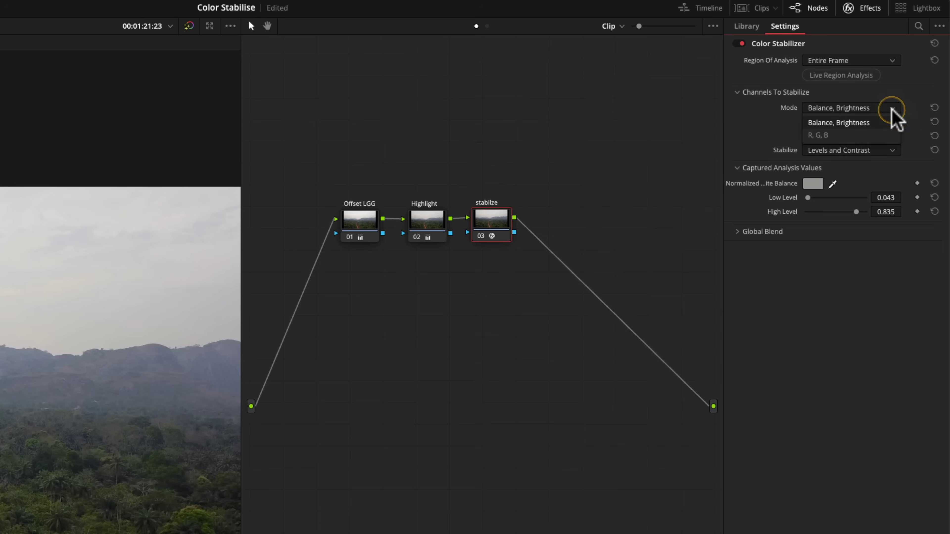
{"action": "left_click", "coordinate": [822, 136]}
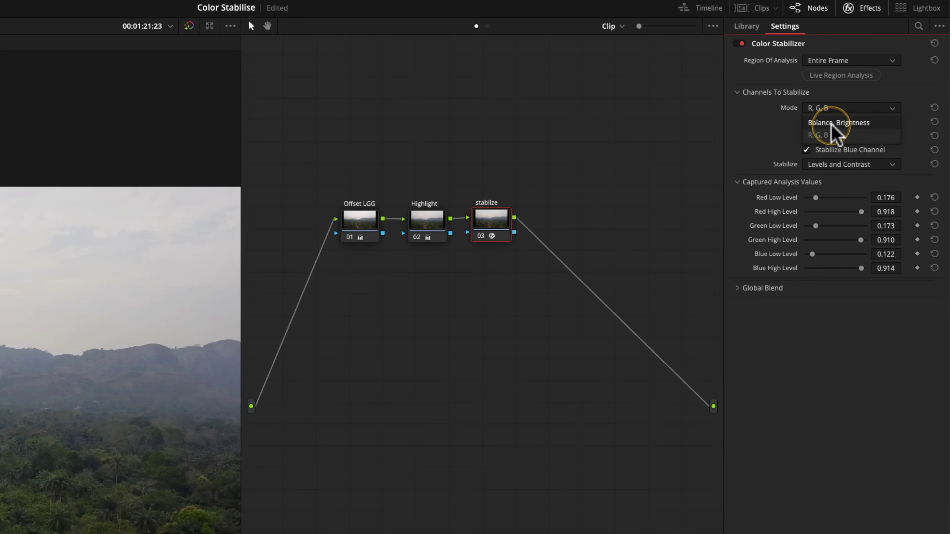
{"action": "left_click", "coordinate": [841, 123]}
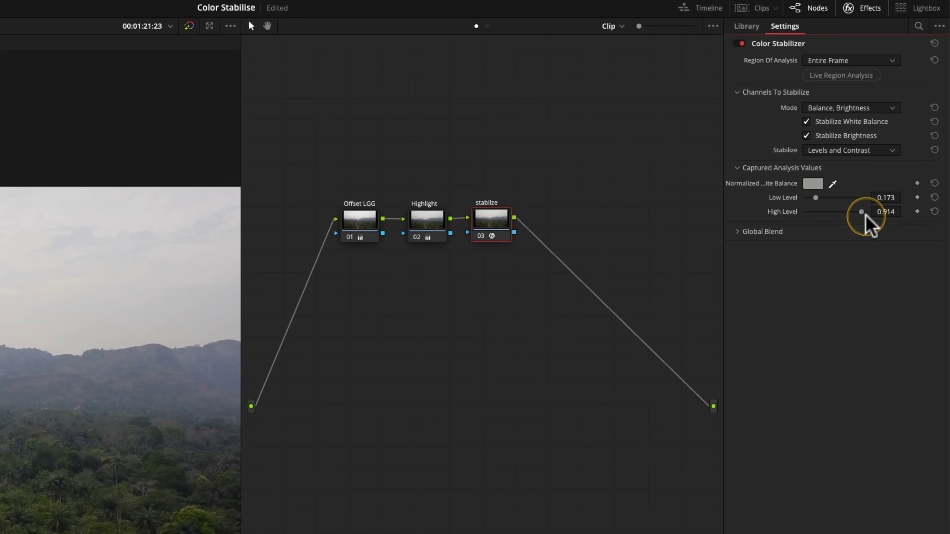
{"action": "left_click", "coordinate": [807, 122]}
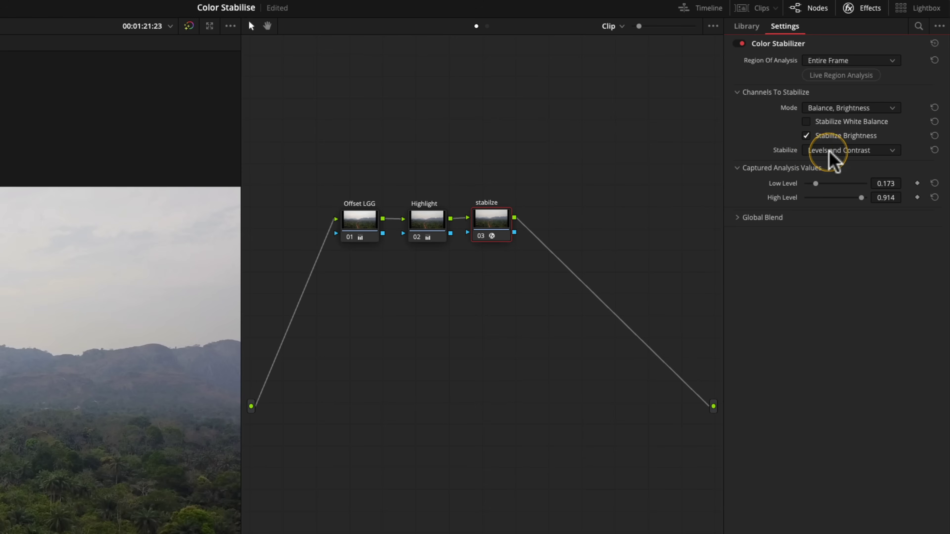
Switch stabilization to Offset, expand Global Blend, and re-analyse to a Mean Level of 0.466
{"action": "left_click", "coordinate": [862, 151]}
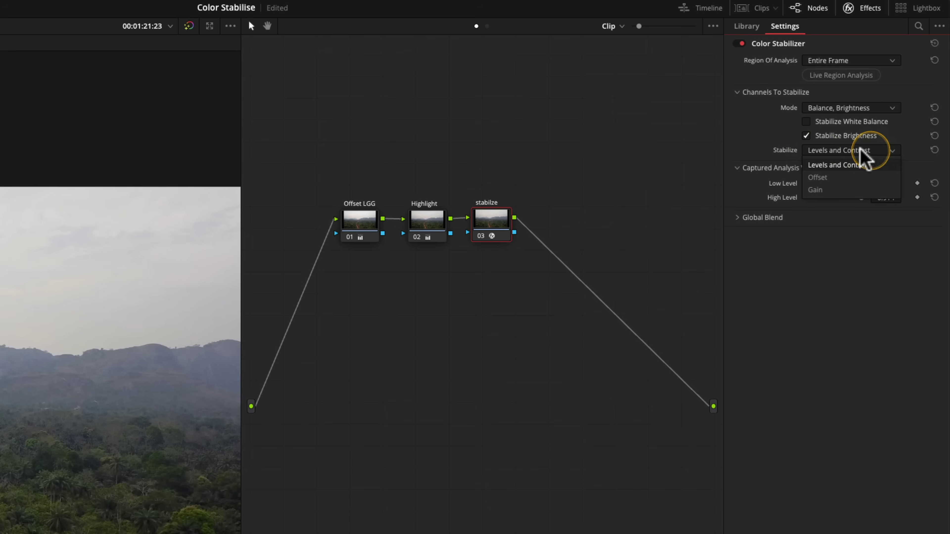
{"action": "left_click", "coordinate": [826, 178]}
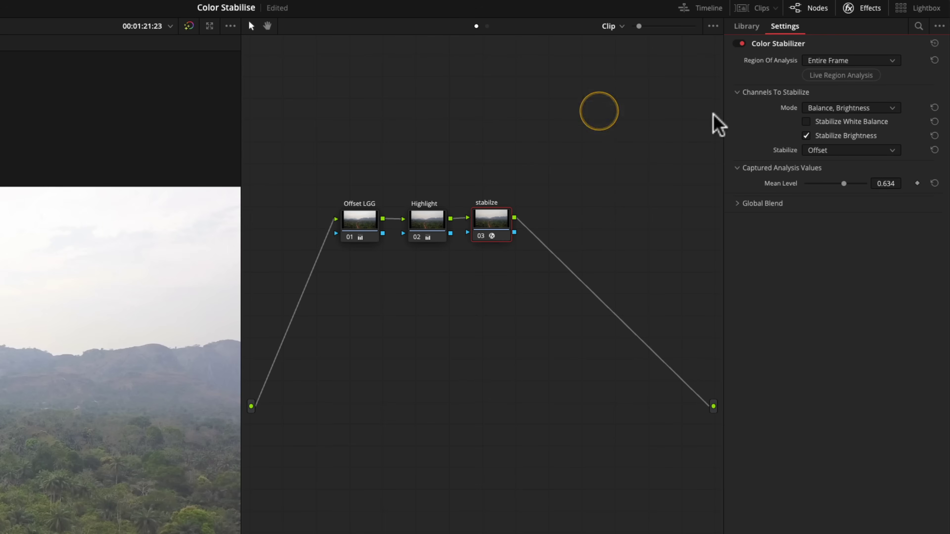
{"action": "left_click", "coordinate": [834, 150]}
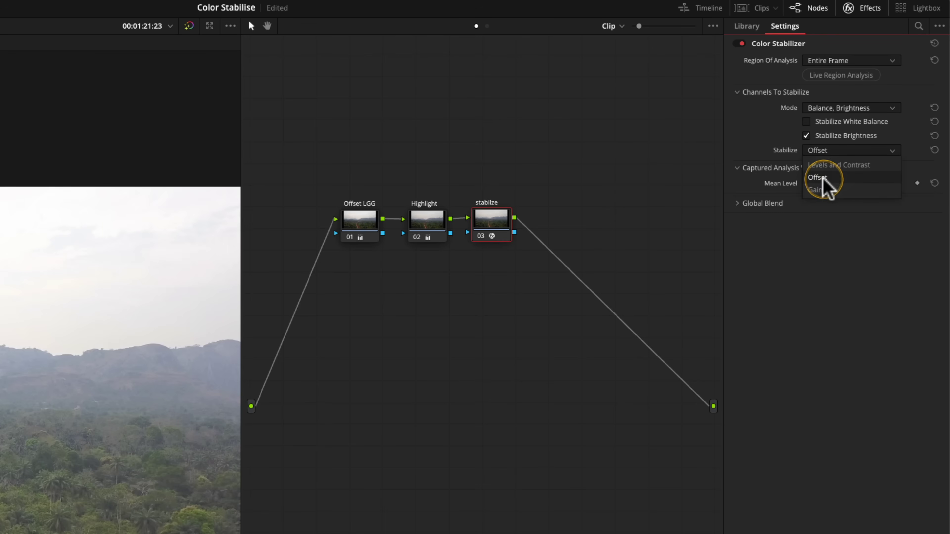
{"action": "left_click", "coordinate": [822, 177]}
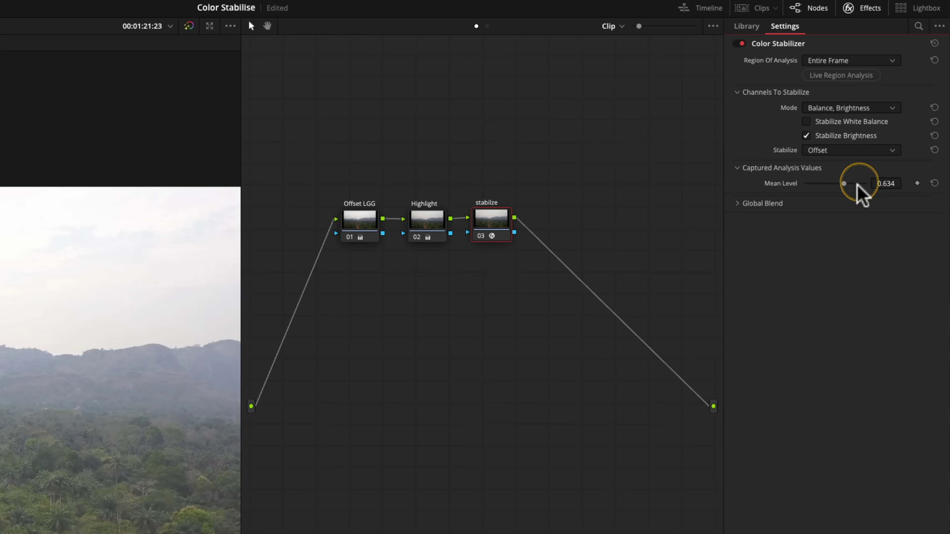
{"action": "left_click", "coordinate": [737, 204]}
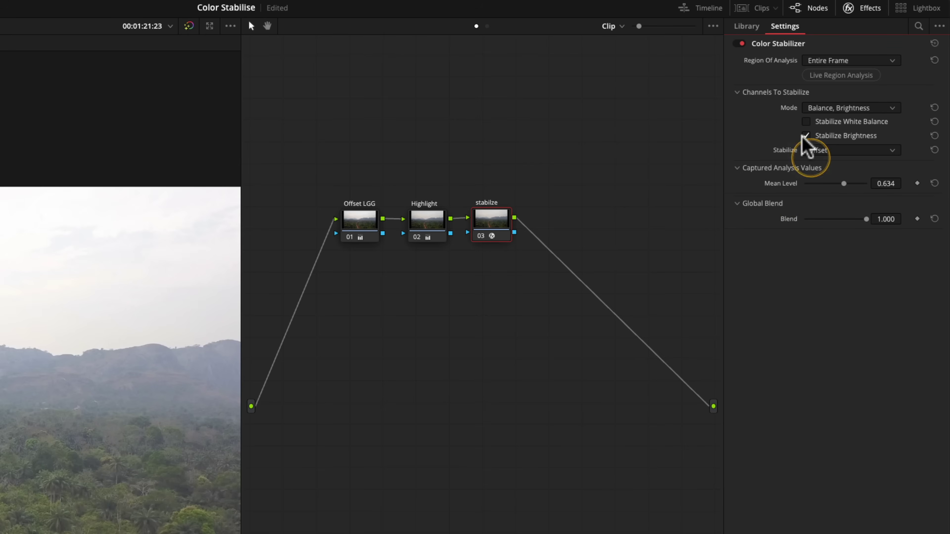
{"action": "left_click", "coordinate": [849, 75]}
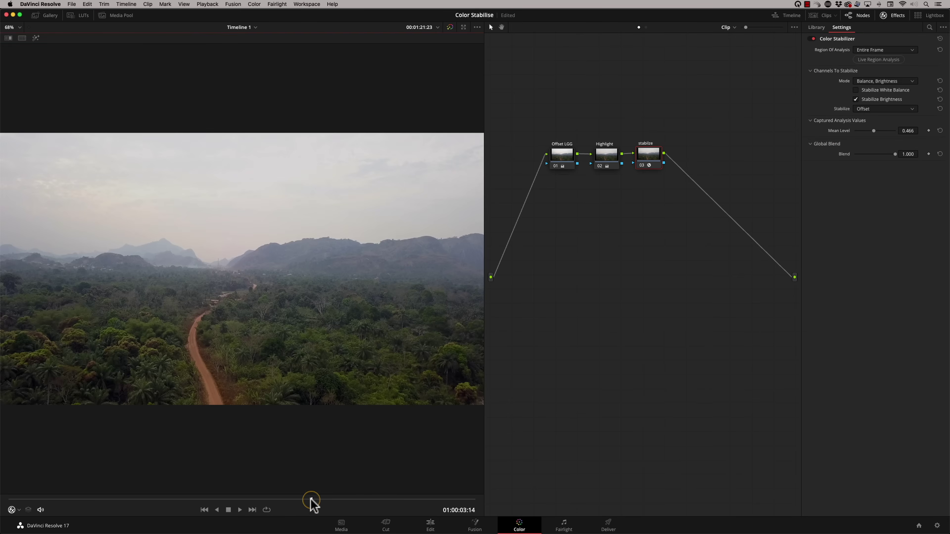
Scrub to around 01:00:03:17 and re-run the stabilizer analysis on that frame
{"action": "mouse_move", "coordinate": [311, 502]}
{"action": "left_mouse_down"}
{"action": "mouse_move", "coordinate": [165, 511]}
{"action": "mouse_move", "coordinate": [323, 502]}
{"action": "left_mouse_up"}
{"action": "left_click", "coordinate": [60, 191]}
{"action": "mouse_move", "coordinate": [60, 192]}
{"action": "left_mouse_down"}
{"action": "mouse_move", "coordinate": [382, 212]}
{"action": "mouse_move", "coordinate": [346, 232]}
{"action": "left_mouse_up"}
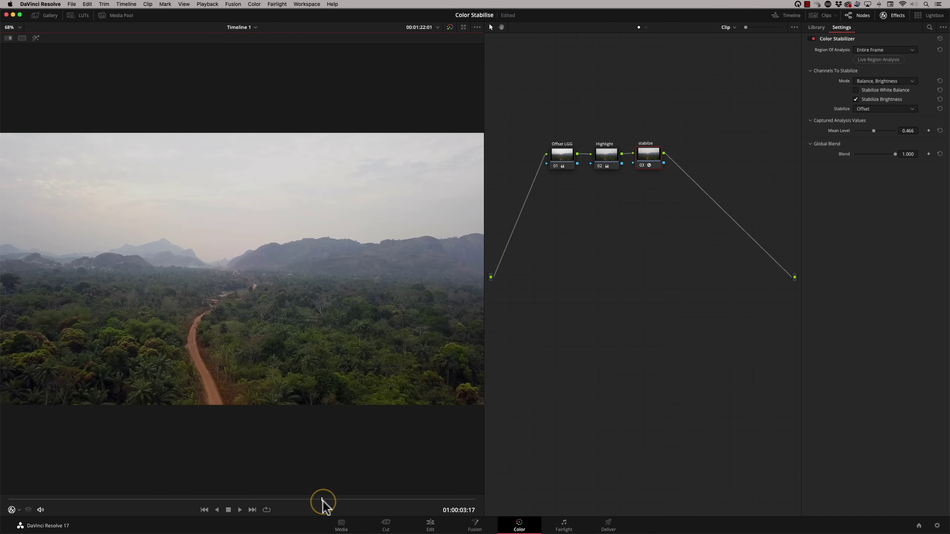
{"action": "left_click_drag", "start_coordinate": [325, 505], "coordinate": [319, 503]}
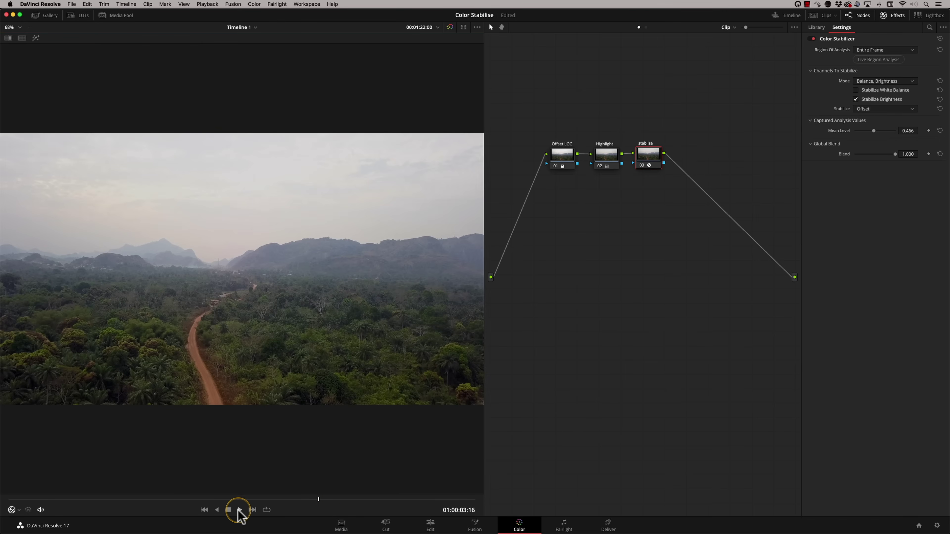
{"action": "left_click", "coordinate": [889, 60]}
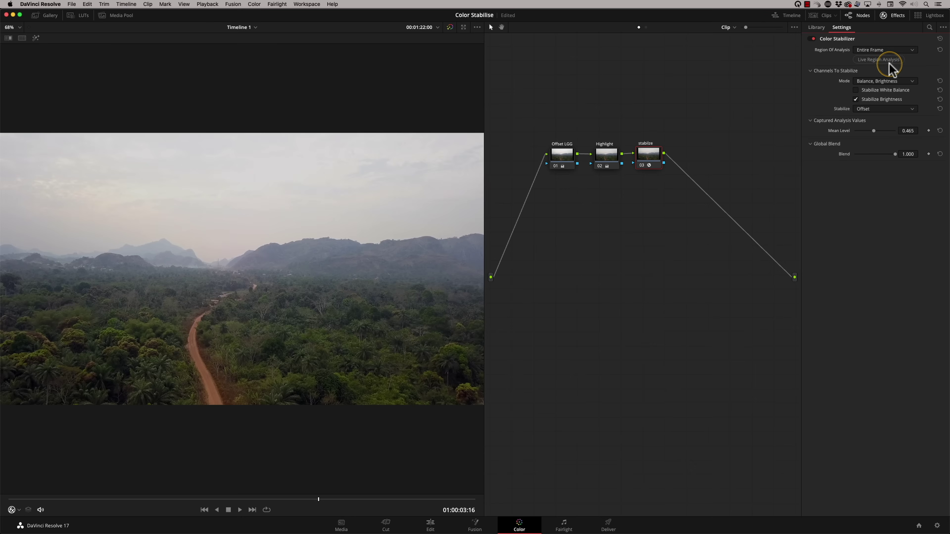
Play back the clip to check stabilization, then reset the Color Stabilizer to defaults
{"action": "left_click", "coordinate": [240, 510]}
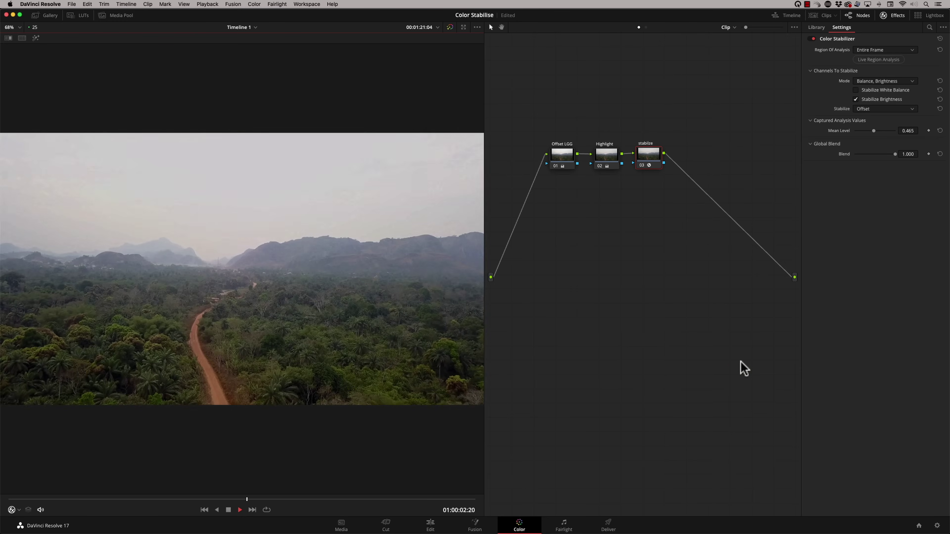
{"action": "left_click", "coordinate": [676, 368]}
{"action": "key", "text": "space"}
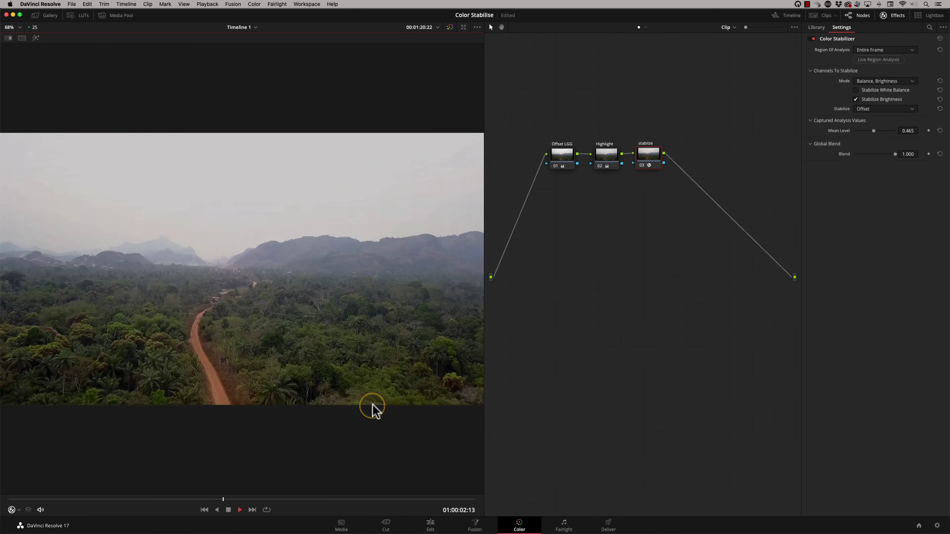
{"action": "key", "text": "space"}
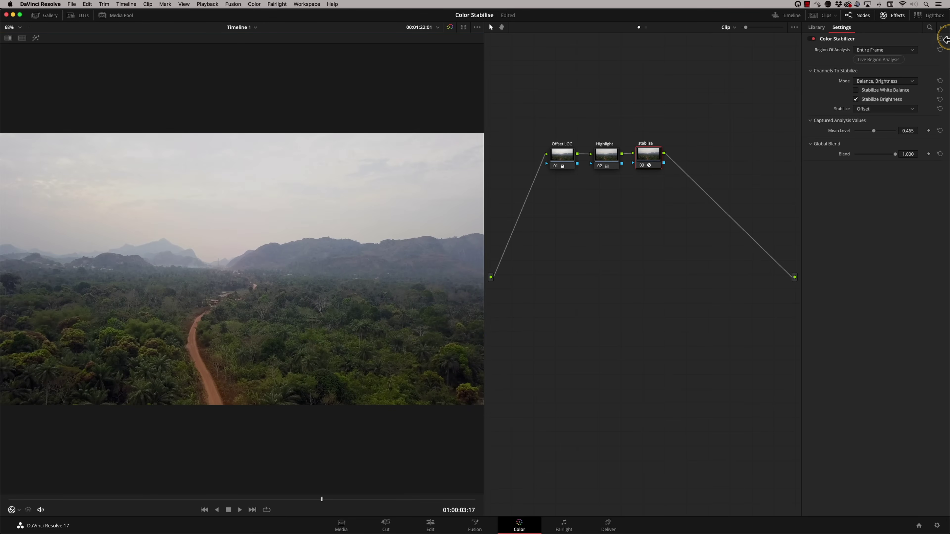
{"action": "left_click", "coordinate": [940, 39]}
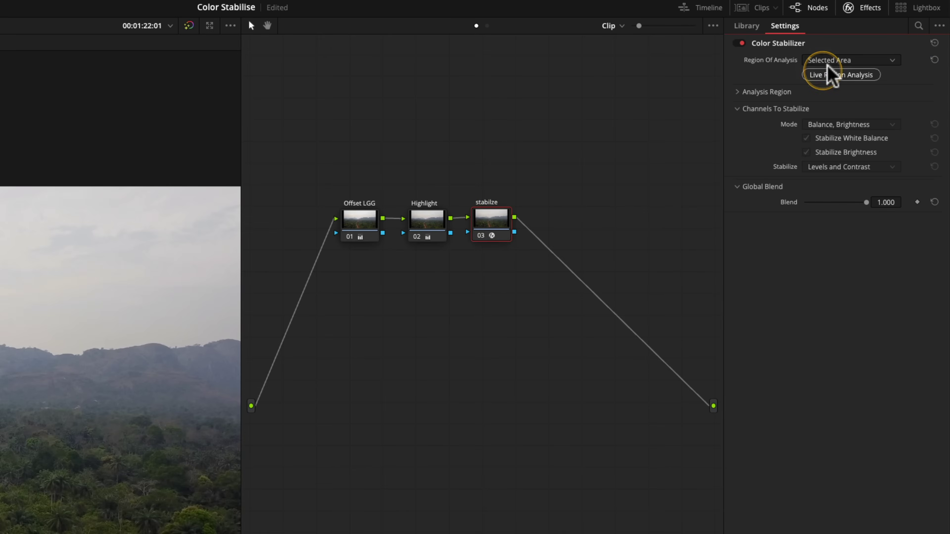
Choose Selected Area and fit the analysis box over the dirt road and forest canopy
{"action": "left_click", "coordinate": [837, 60]}
{"action": "left_click", "coordinate": [834, 87]}
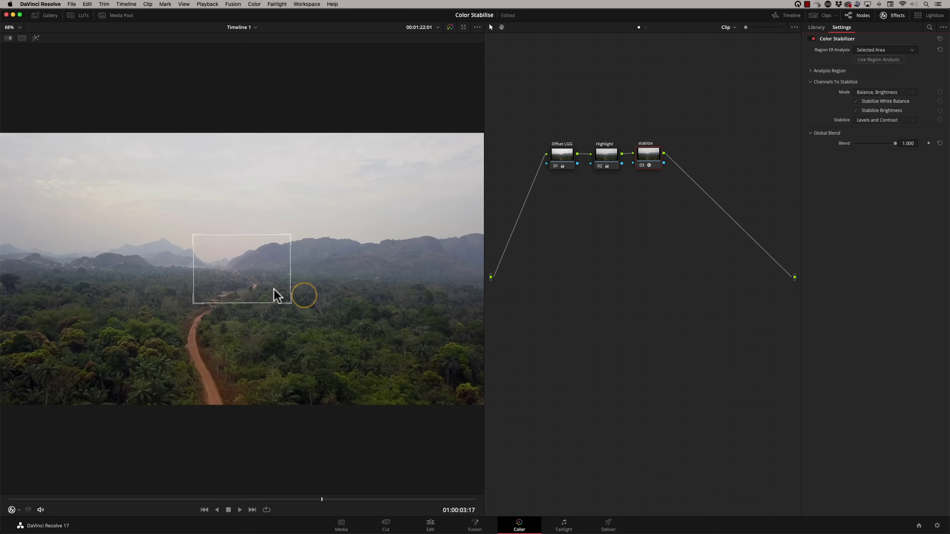
{"action": "left_click_drag", "start_coordinate": [289, 304], "coordinate": [277, 365]}
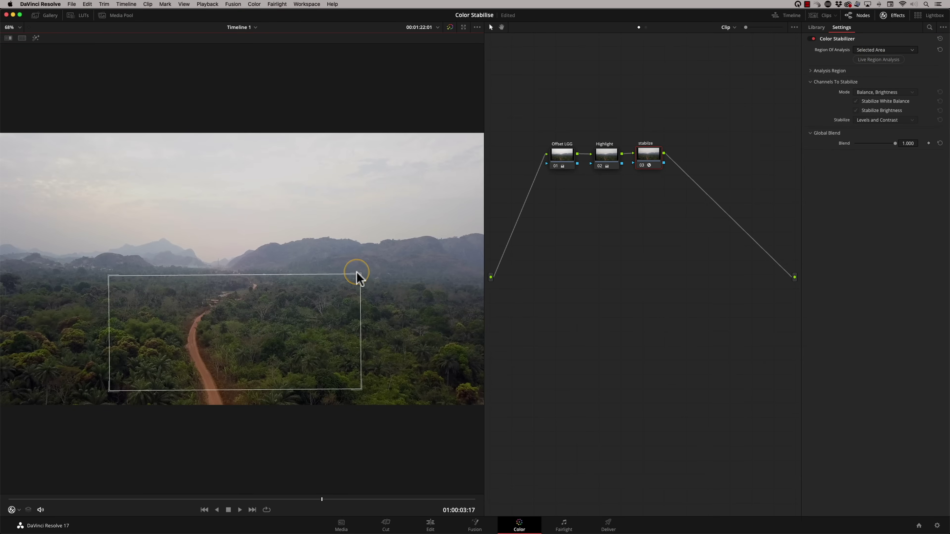
{"action": "left_click_drag", "start_coordinate": [358, 275], "coordinate": [384, 291]}
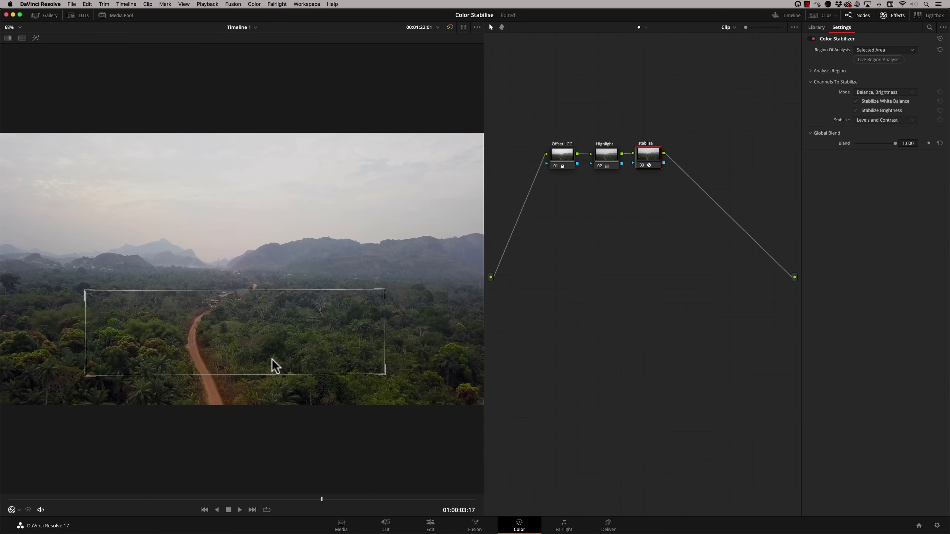
Stabilize brightness only via Offset from the selected area, capturing Mean Level 0.198, then play it
{"action": "left_click", "coordinate": [875, 61]}
{"action": "left_click", "coordinate": [856, 101]}
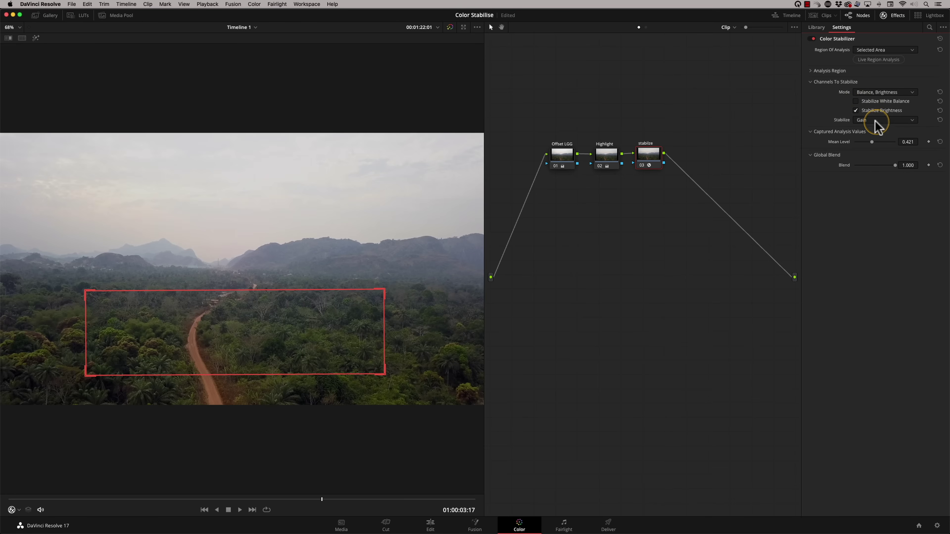
{"action": "left_click", "coordinate": [883, 120]}
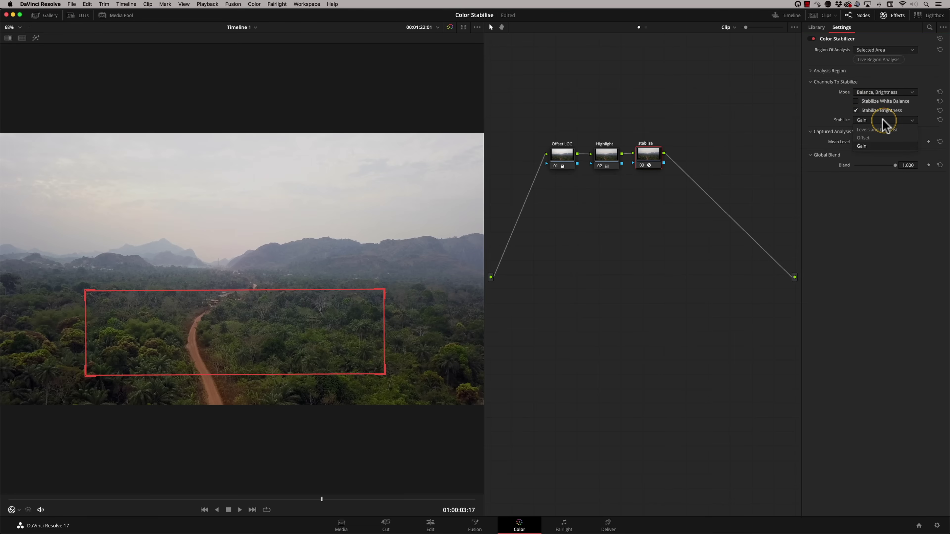
{"action": "left_click", "coordinate": [864, 138]}
{"action": "left_click", "coordinate": [876, 60]}
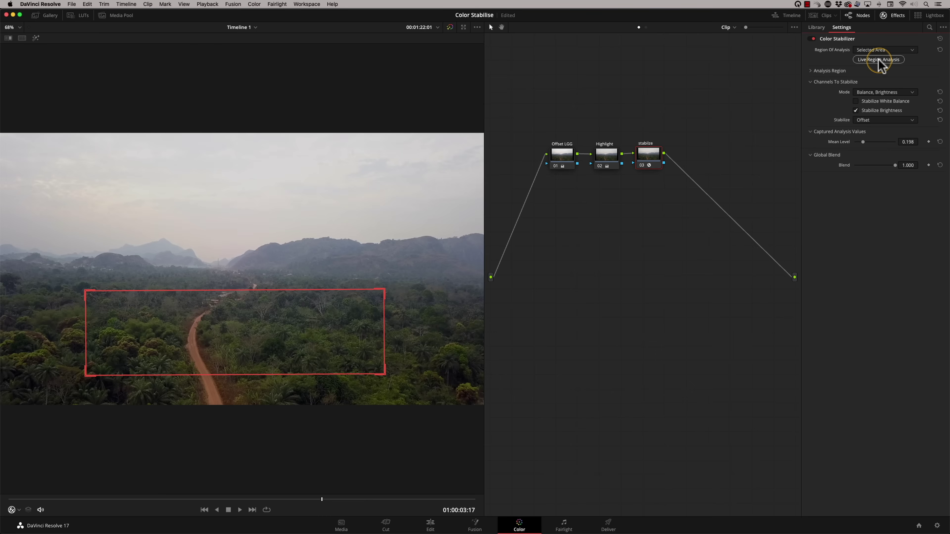
{"action": "left_click", "coordinate": [325, 500]}
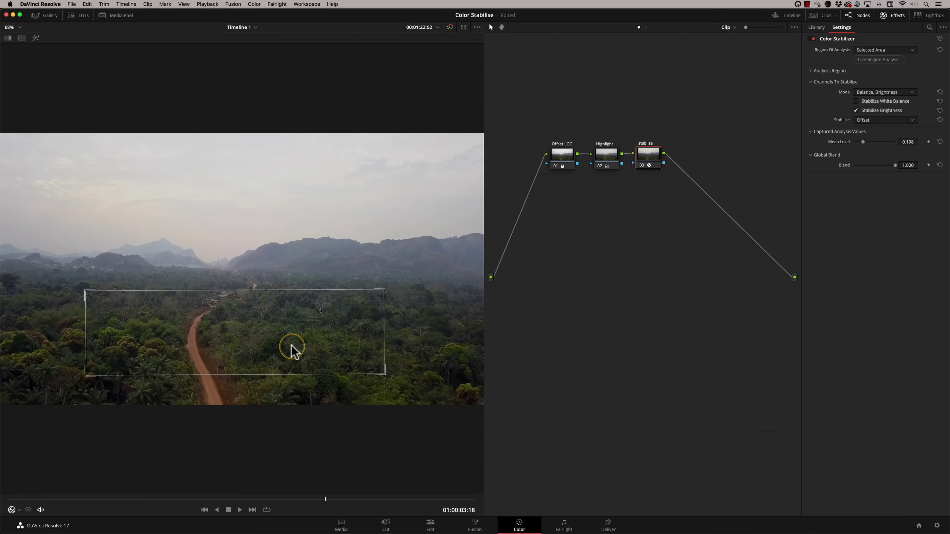
{"action": "left_click", "coordinate": [240, 510]}
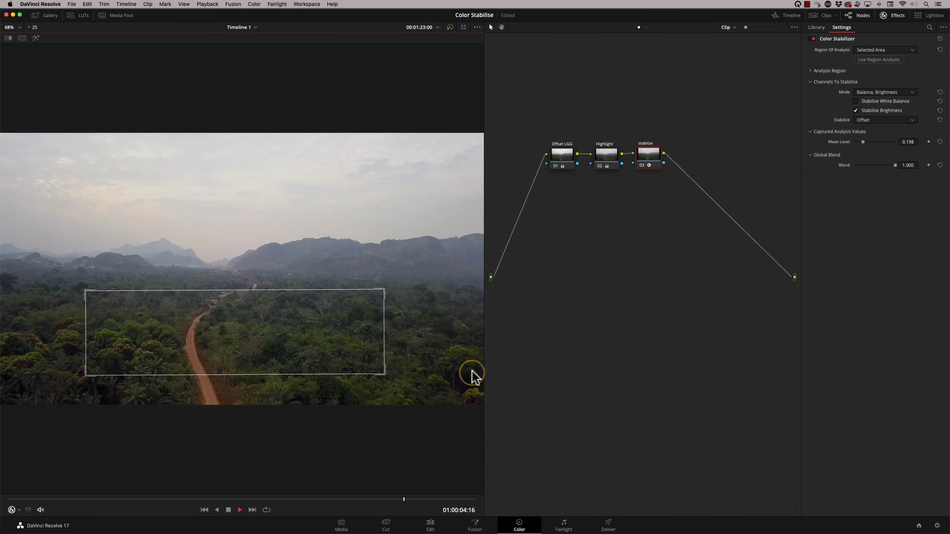
Stop playback of the forest-road clip after reviewing the brightness stabilization
{"action": "key", "text": "space"}
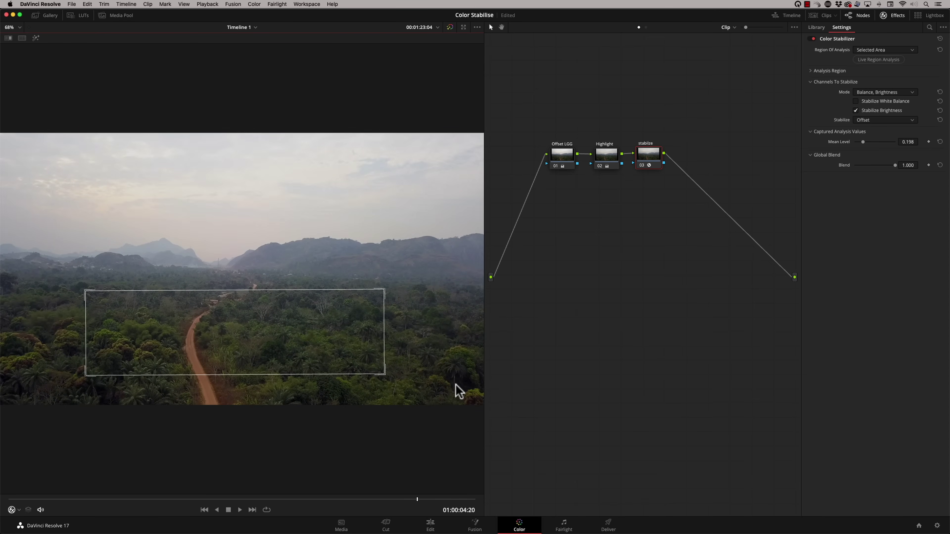